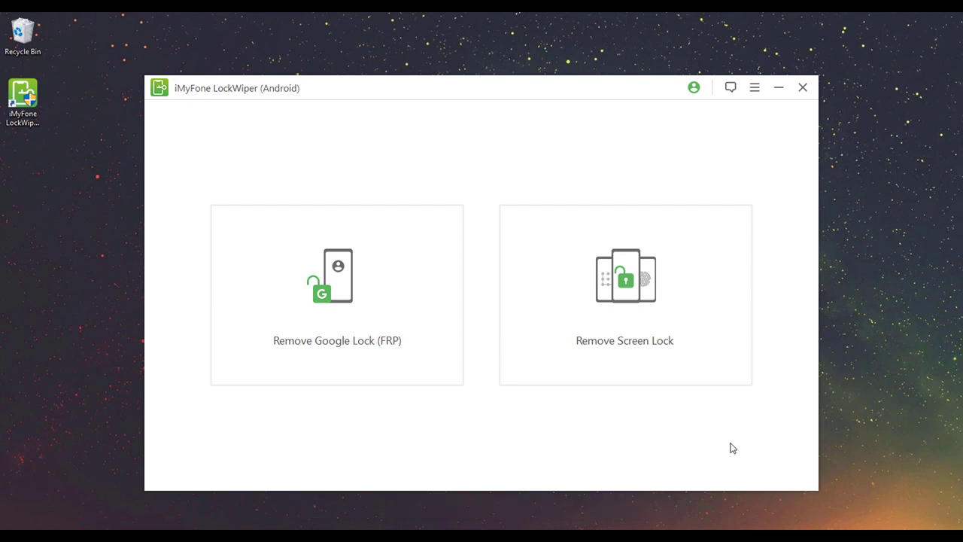
Start Google FRP lock removal and select Galaxy J5 as the Samsung device name.
left_click(401, 284)
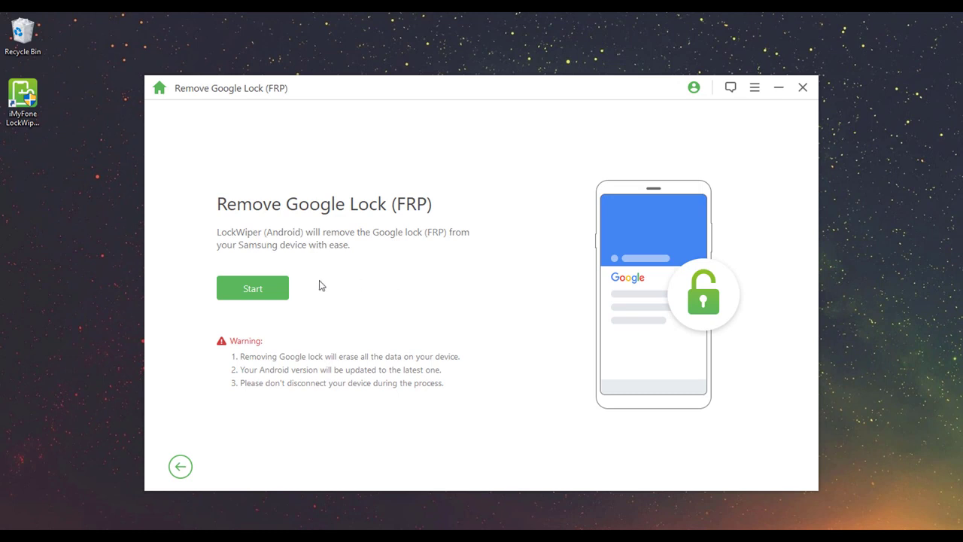
left_click(258, 288)
left_click(346, 278)
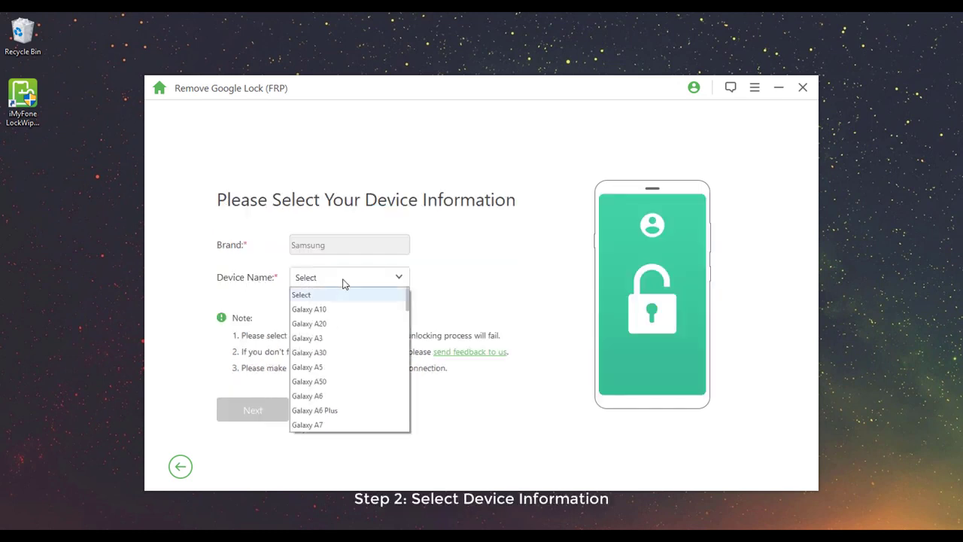
scroll(362, 366, "down", 5)
scroll(362, 367, "down", 3)
scroll(362, 367, "down", 1)
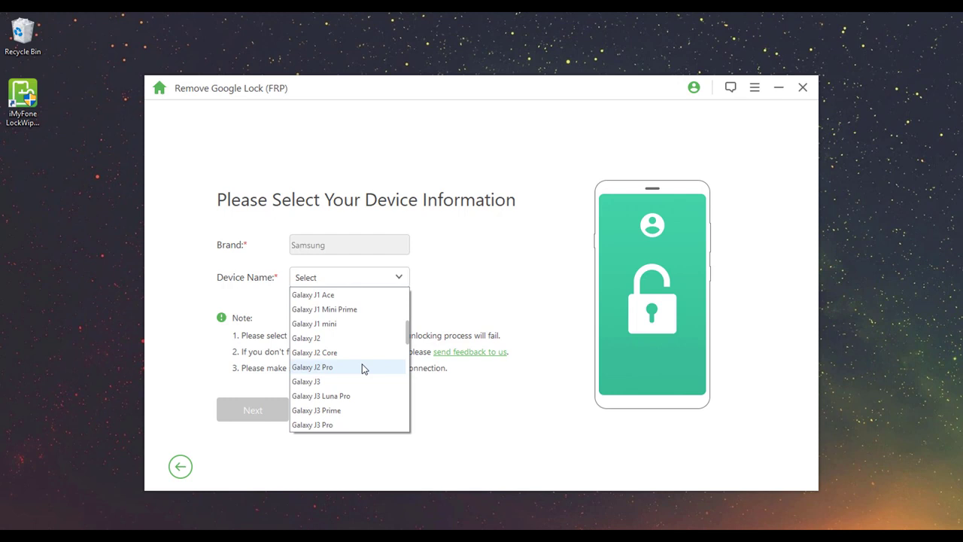
scroll(362, 366, "down", 1)
scroll(362, 366, "down", 2)
scroll(362, 366, "down", 1)
scroll(362, 366, "down", 2)
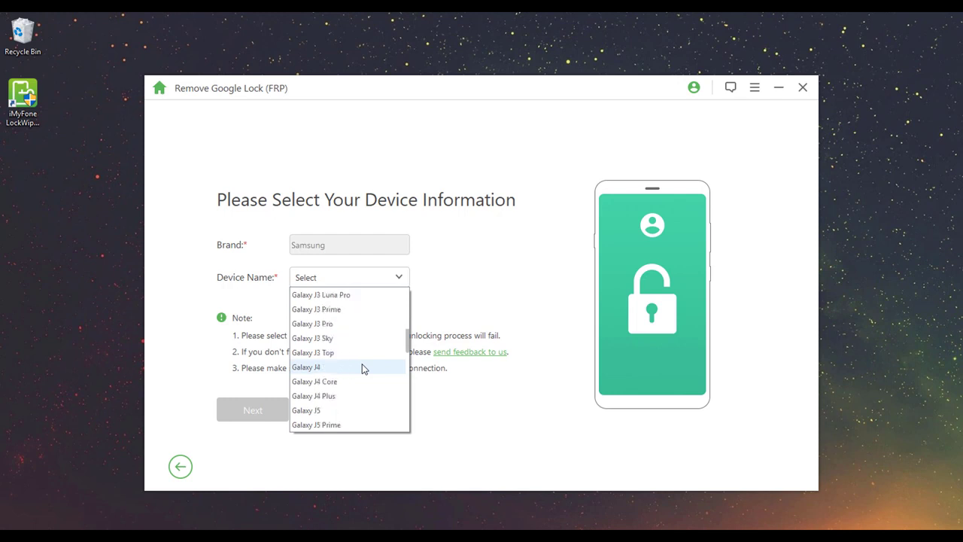
left_click(350, 412)
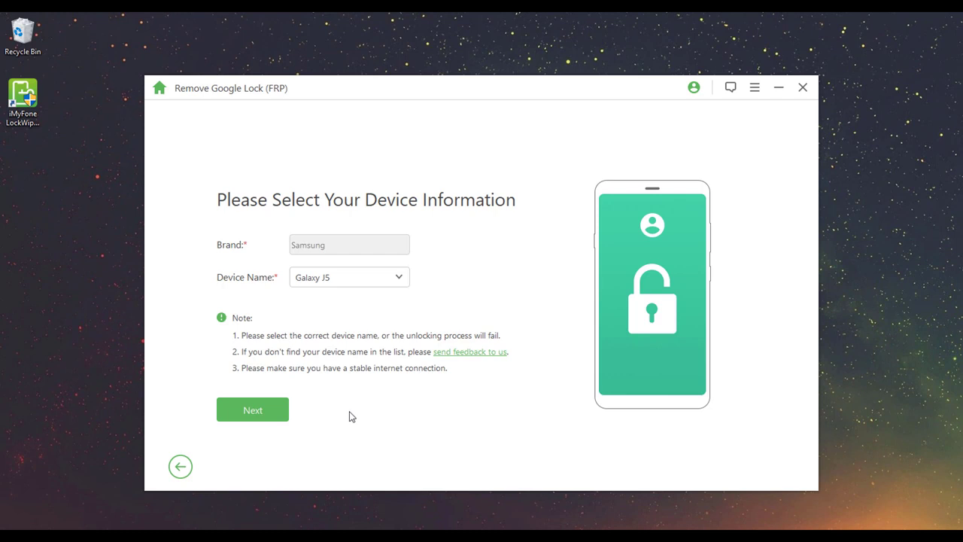
Get past the recovery-mode instructions and enter PDA J500HXXS2BRI2 manually.
left_click(280, 414)
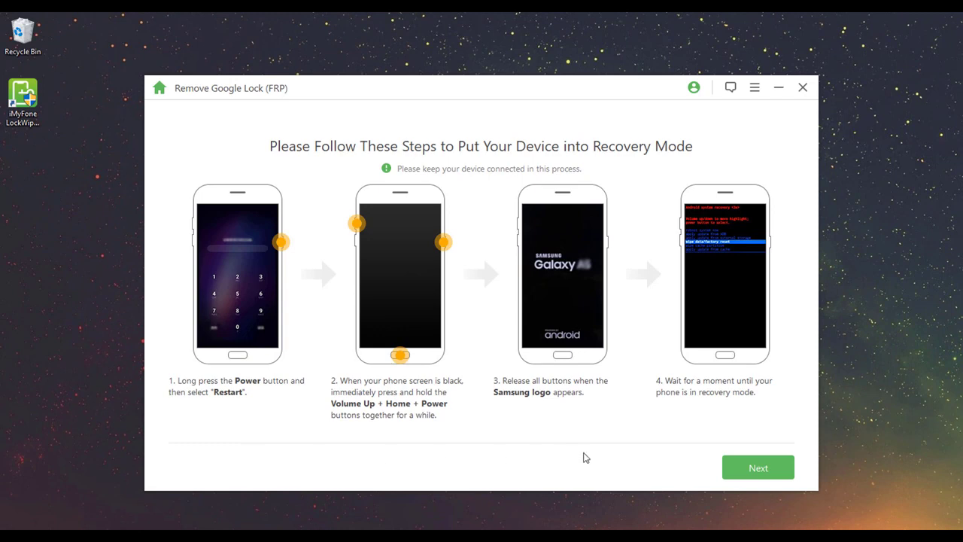
left_click(752, 470)
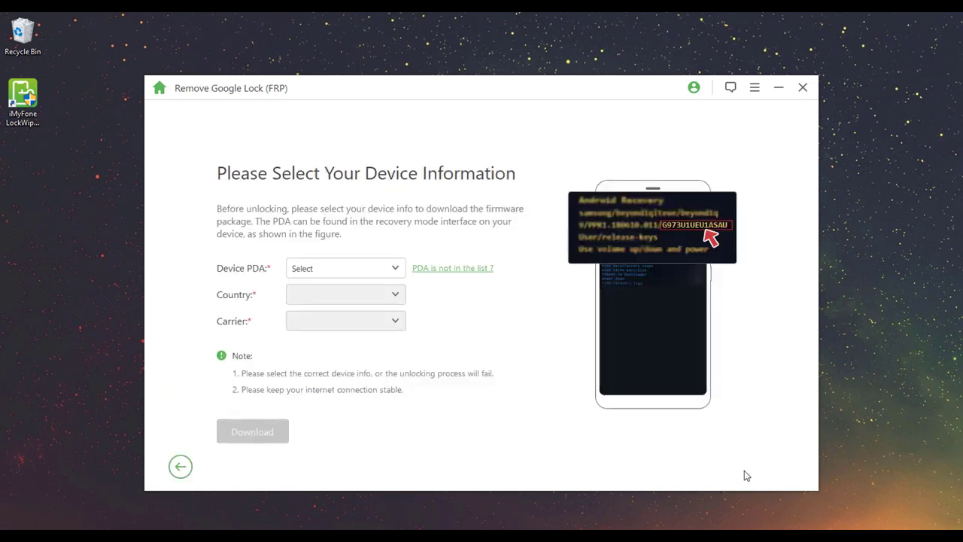
left_click(381, 270)
left_click(432, 269)
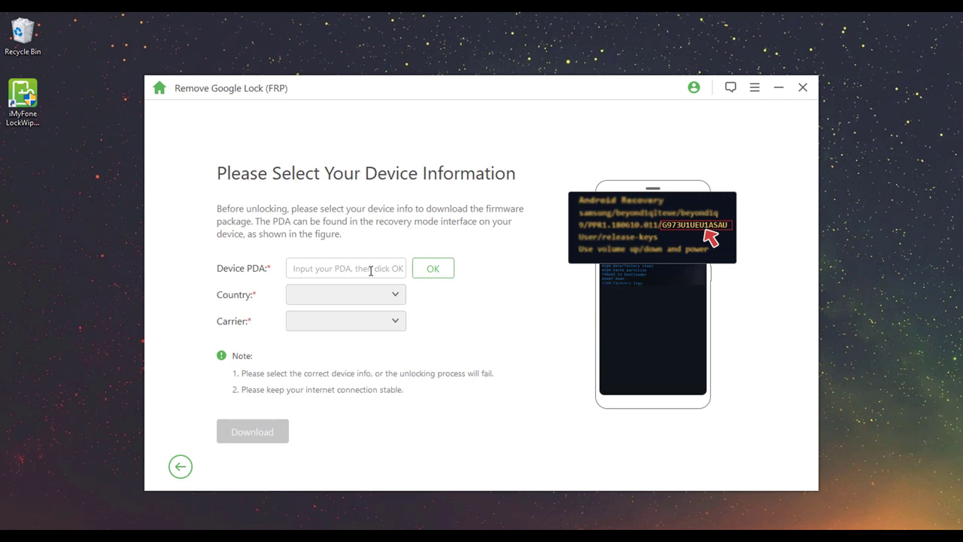
type("J500HXXS2BRI2")
left_click(379, 294)
Set country to Pakistan, pick a carrier, and confirm the firmware package download.
key("p")
key("Return")
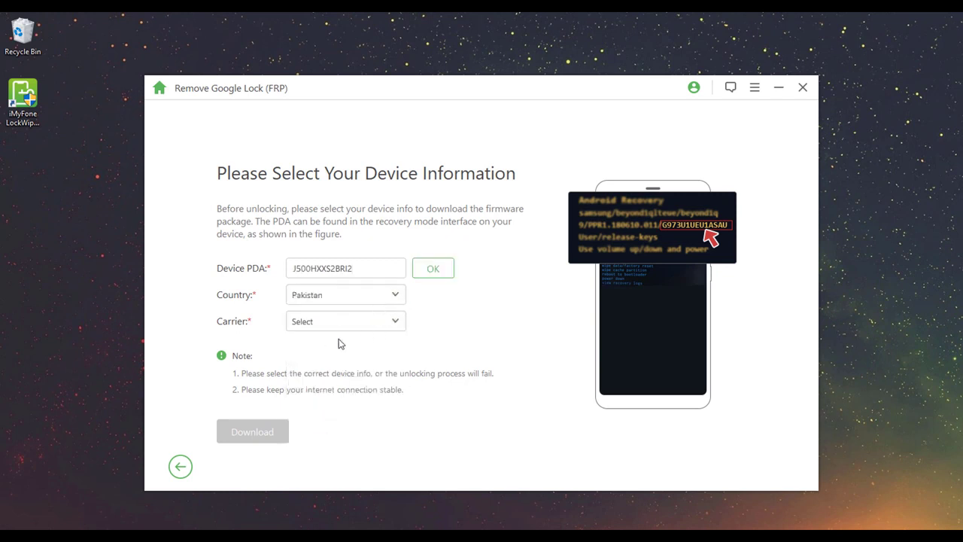
left_click(338, 322)
left_click(327, 351)
left_click(262, 438)
left_click(599, 339)
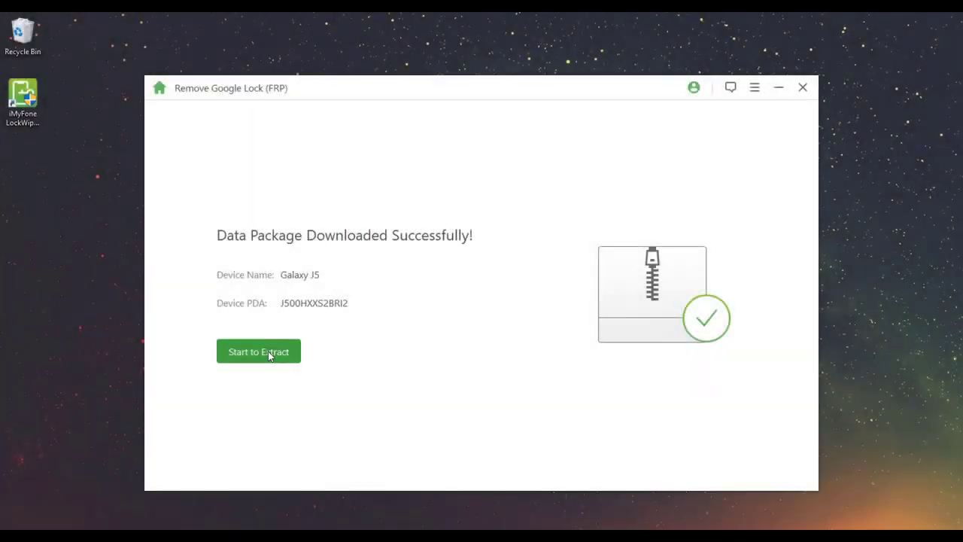
Extract the data package, confirm erasure with code 000000, and install it onto the phone.
left_click(268, 351)
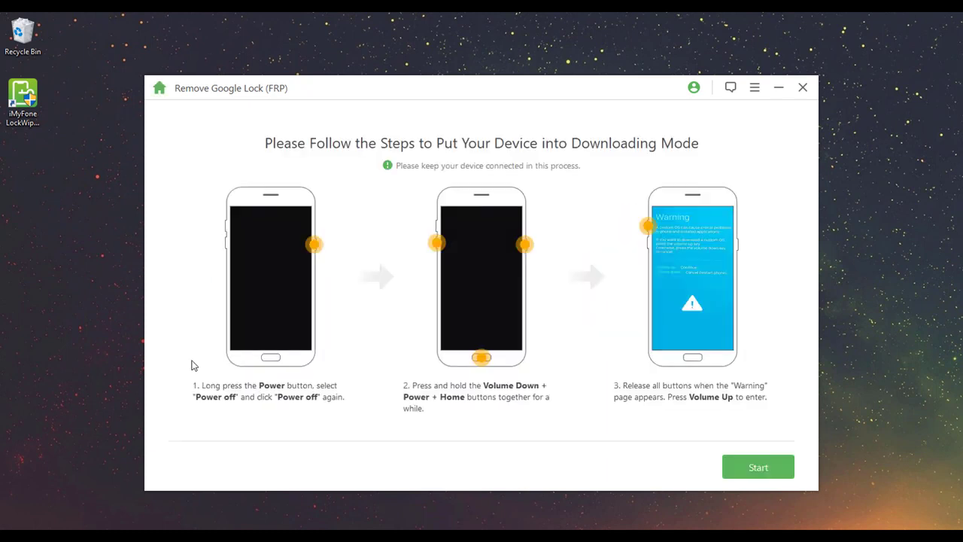
left_click(745, 466)
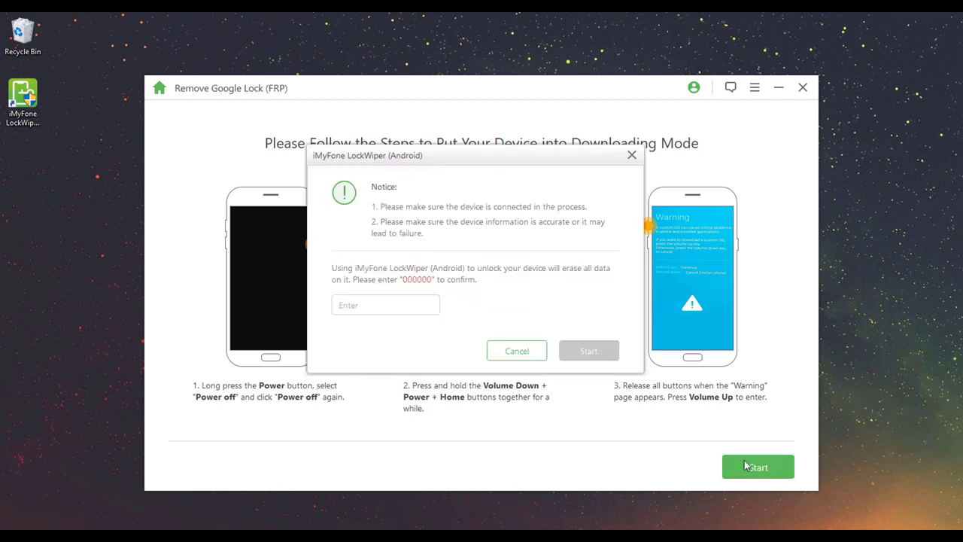
left_click(394, 305)
type("000")
type("000")
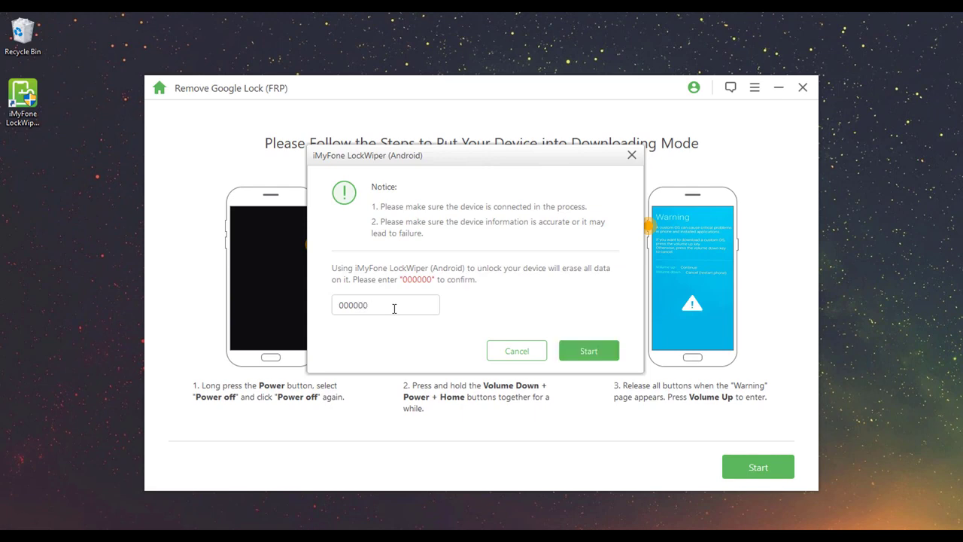
left_click(579, 348)
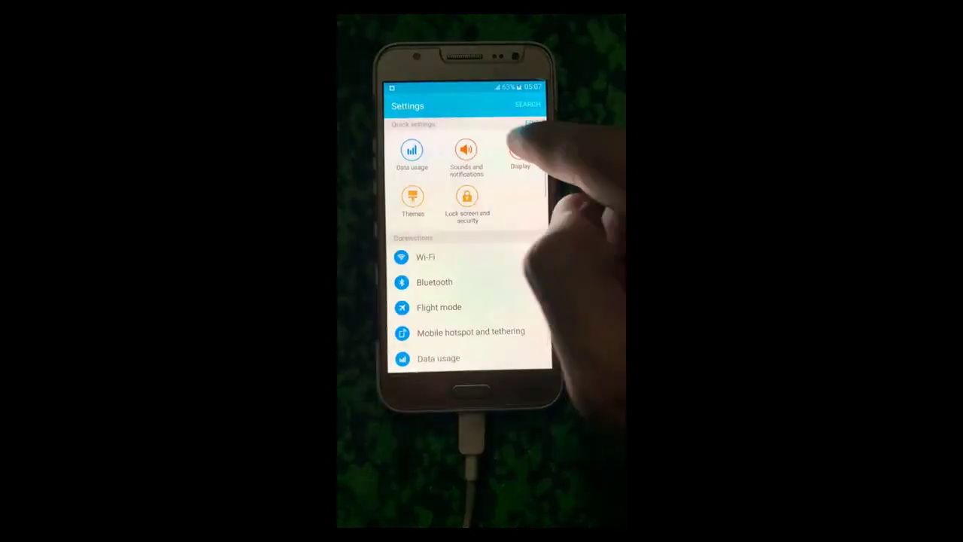
Find Build number via Settings search for 'buil' and tap it to unlock developer options.
type("buil")
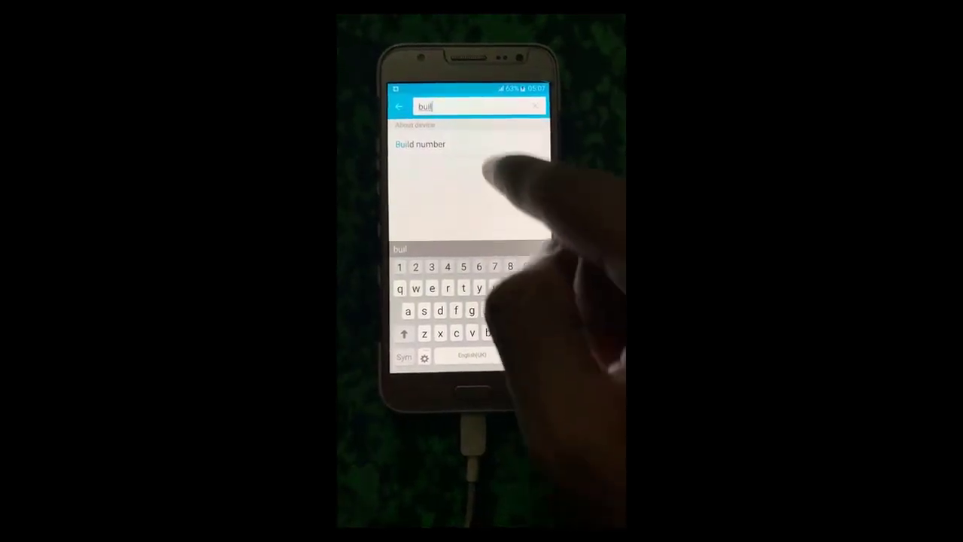
left_click(413, 144)
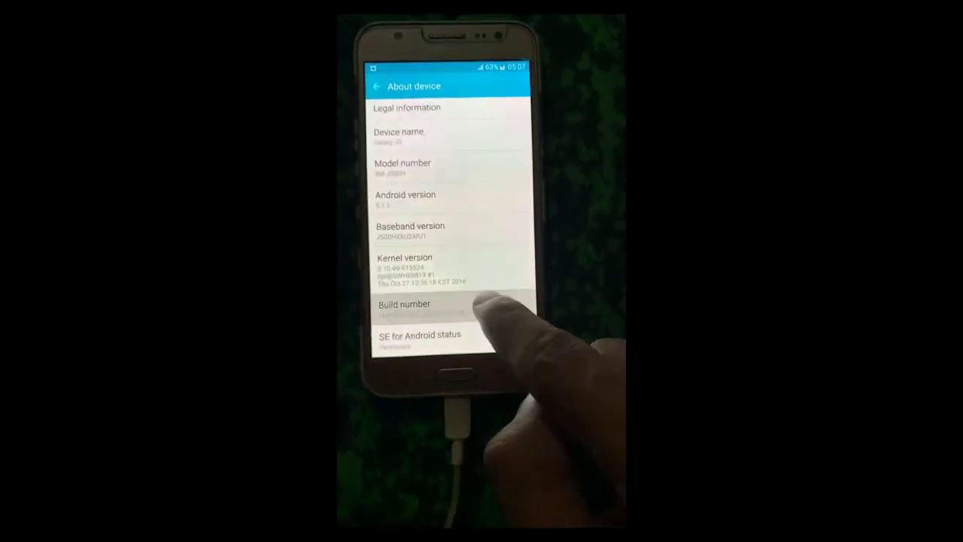
left_click(421, 307)
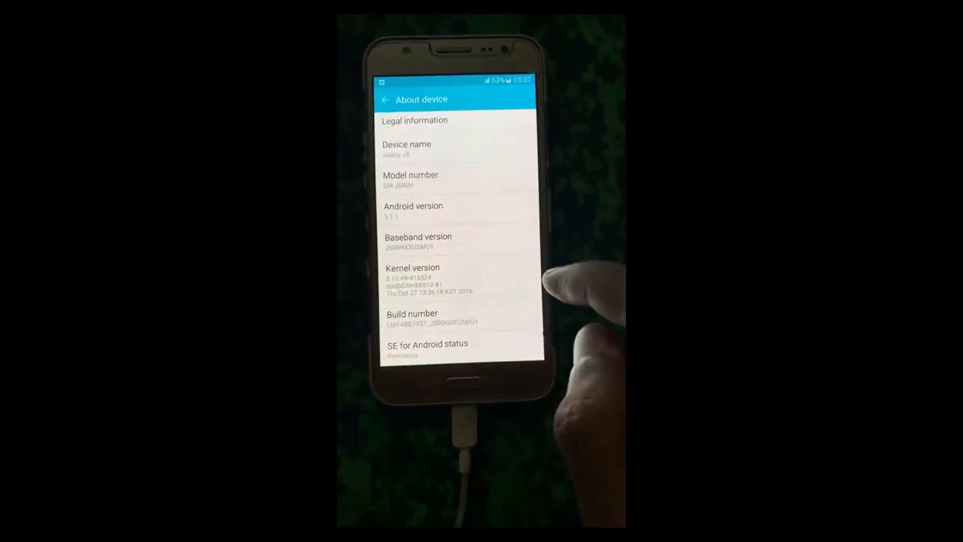
left_click(387, 106)
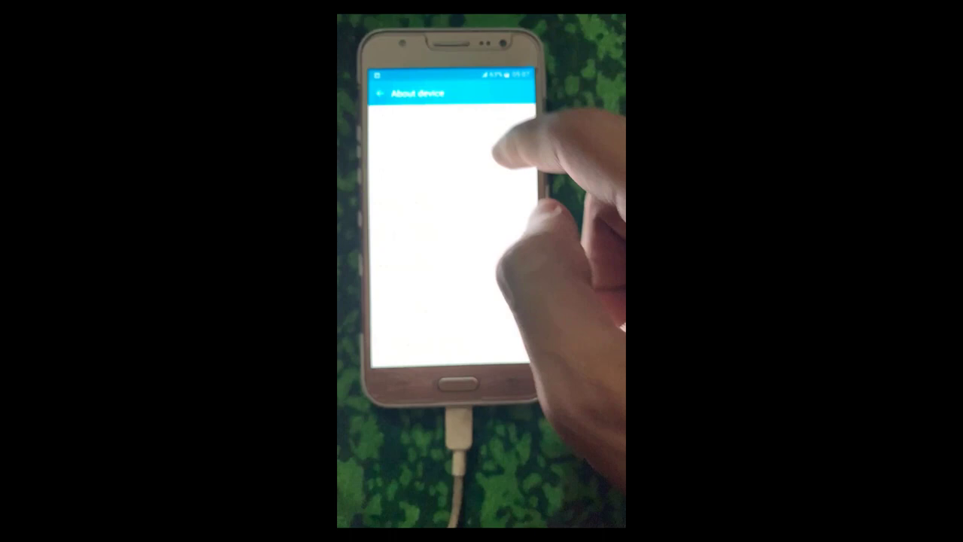
Switch on OEM unlocking in Developer options and allow it.
scroll(489, 270, "down", 3)
scroll(489, 226, "down", 5)
scroll(489, 211, "down", 5)
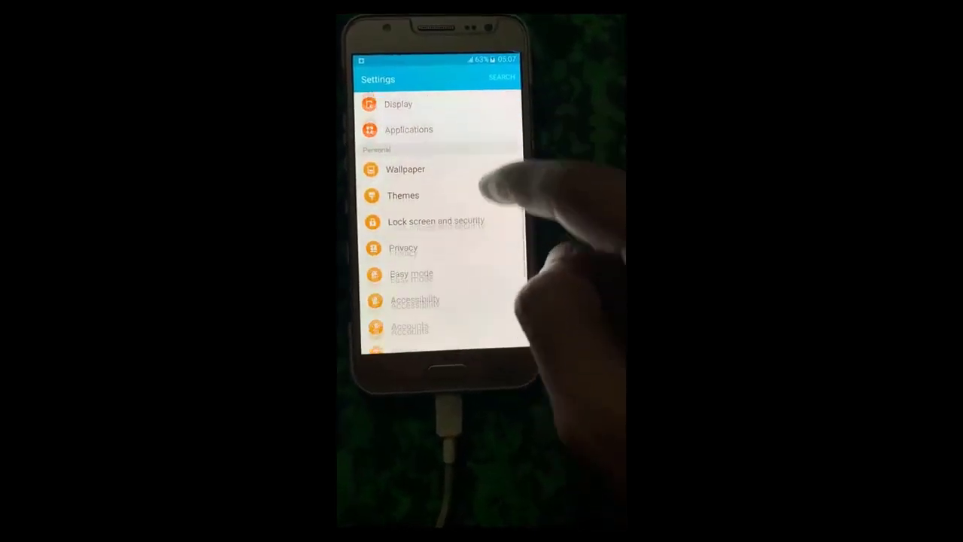
scroll(489, 188, "down", 5)
left_click(459, 301)
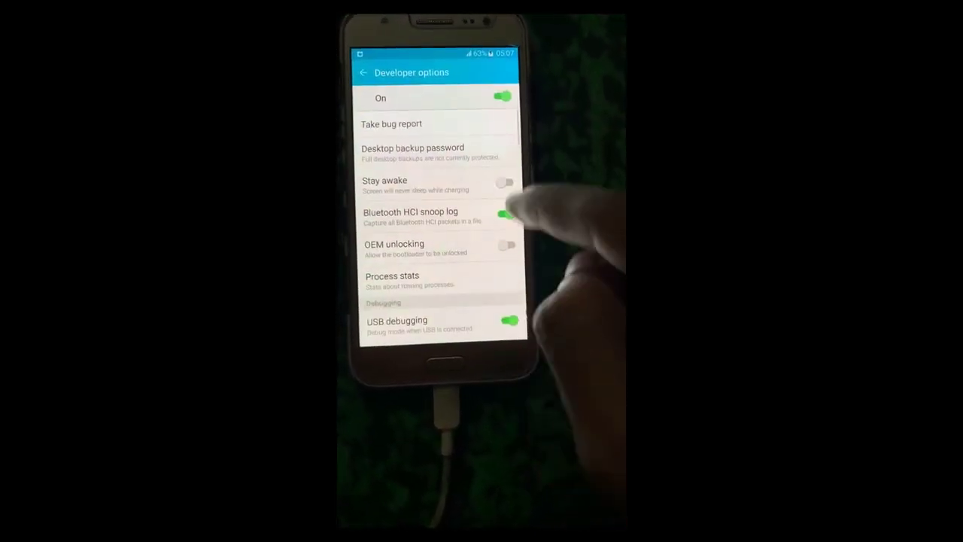
left_click(452, 252)
left_click(512, 242)
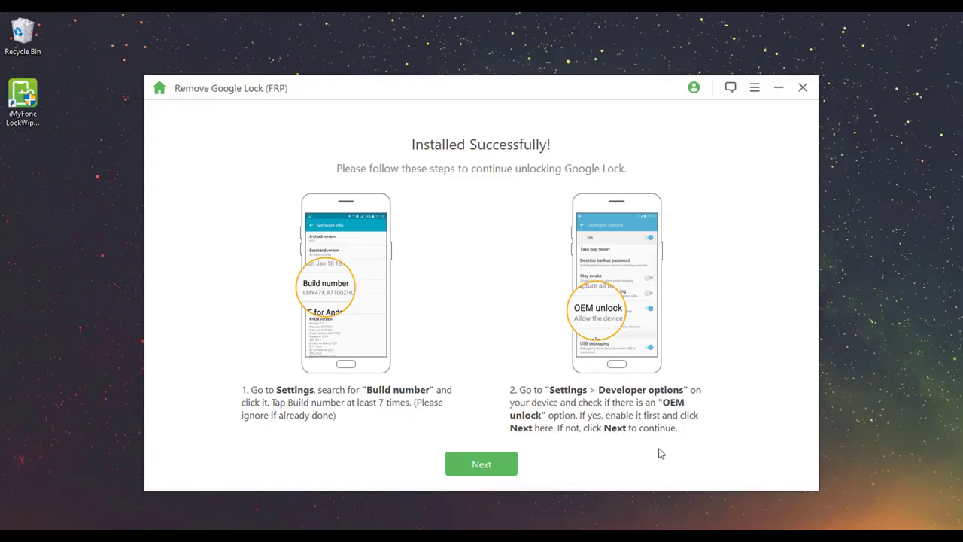
Confirm OEM unlock is enabled and continue past the factory-reset and downloading-mode steps.
left_click(477, 463)
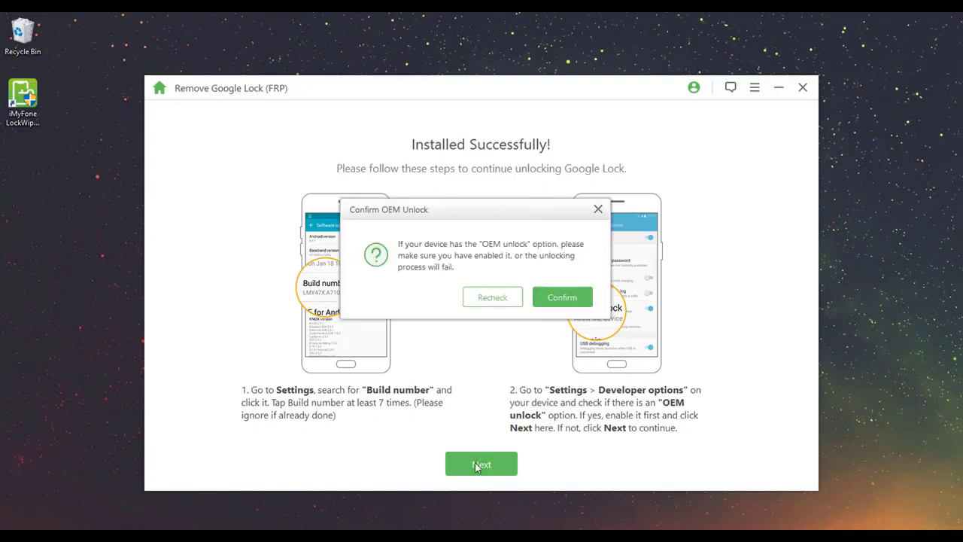
left_click(561, 299)
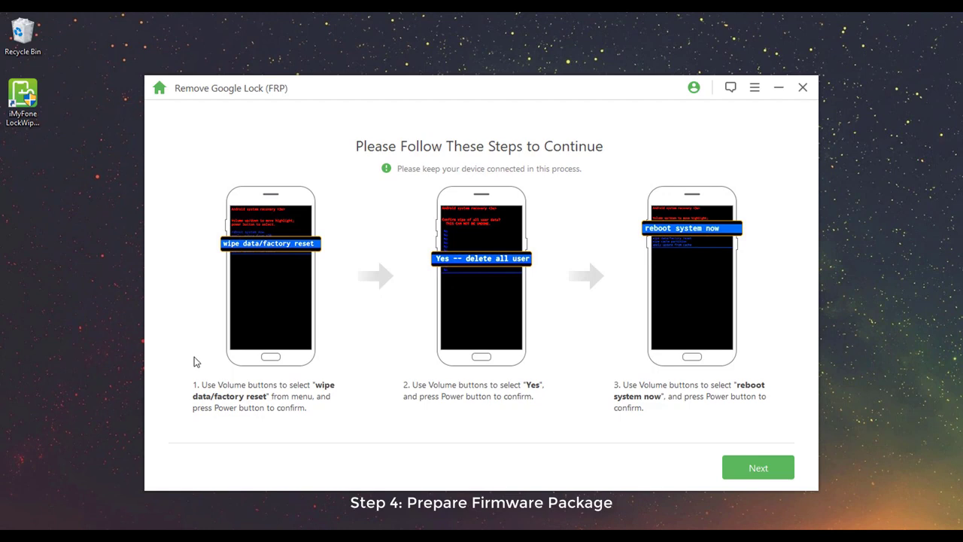
left_click(738, 465)
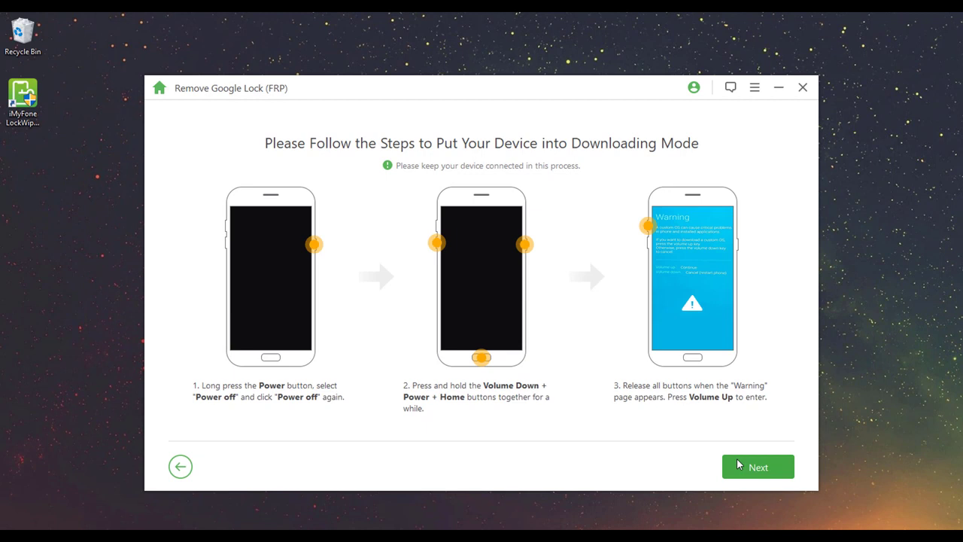
left_click(738, 465)
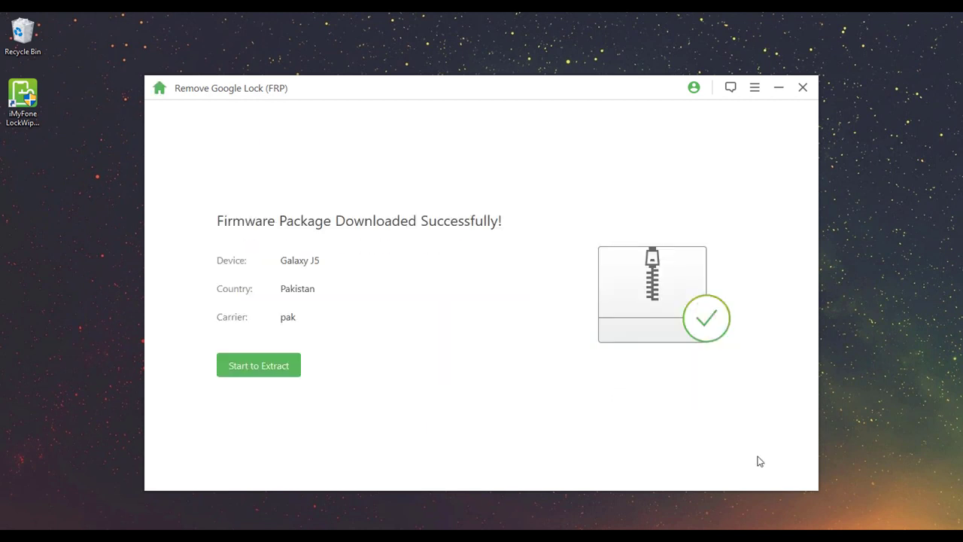
Extract the downloaded Galaxy J5 firmware package.
left_click(277, 365)
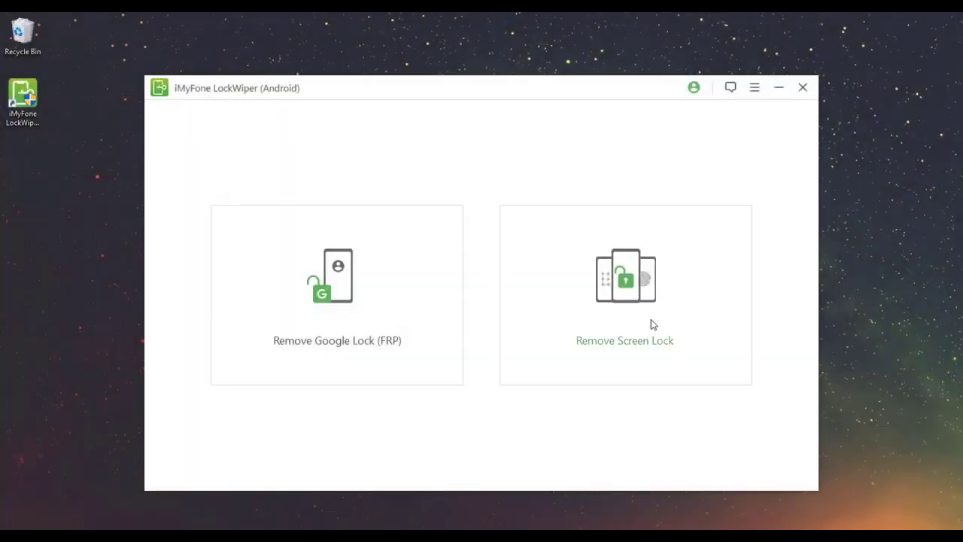
Start screen lock removal without data loss and confirm the device is a Samsung.
left_click(652, 324)
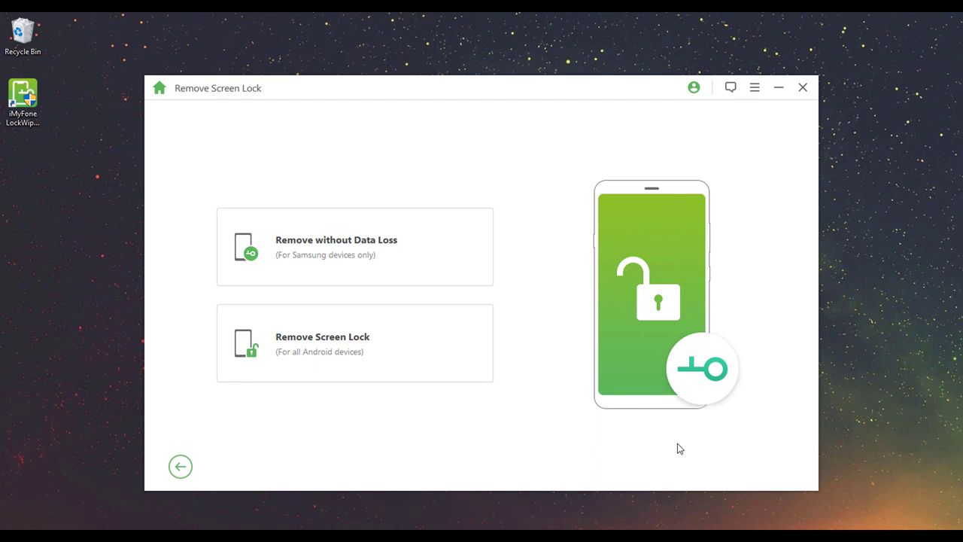
left_click(406, 254)
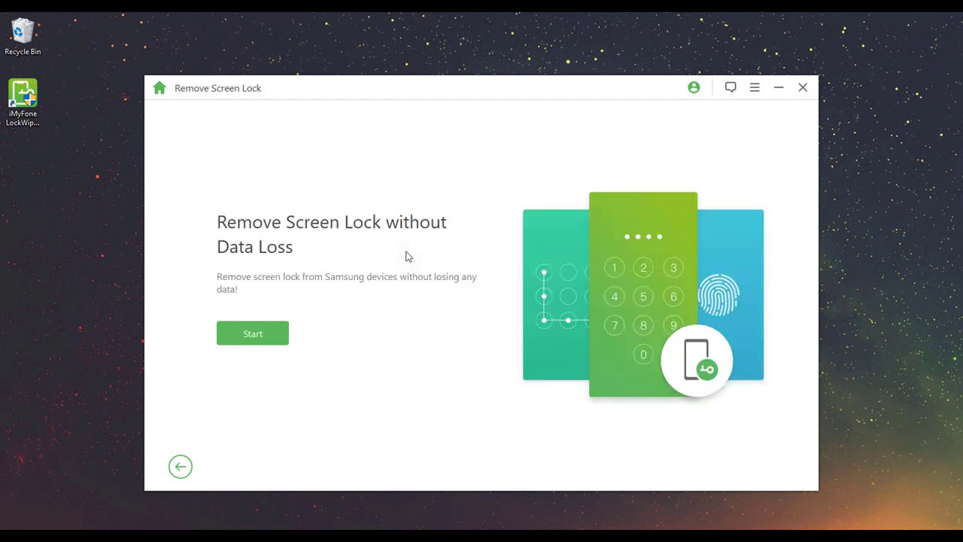
left_click(261, 338)
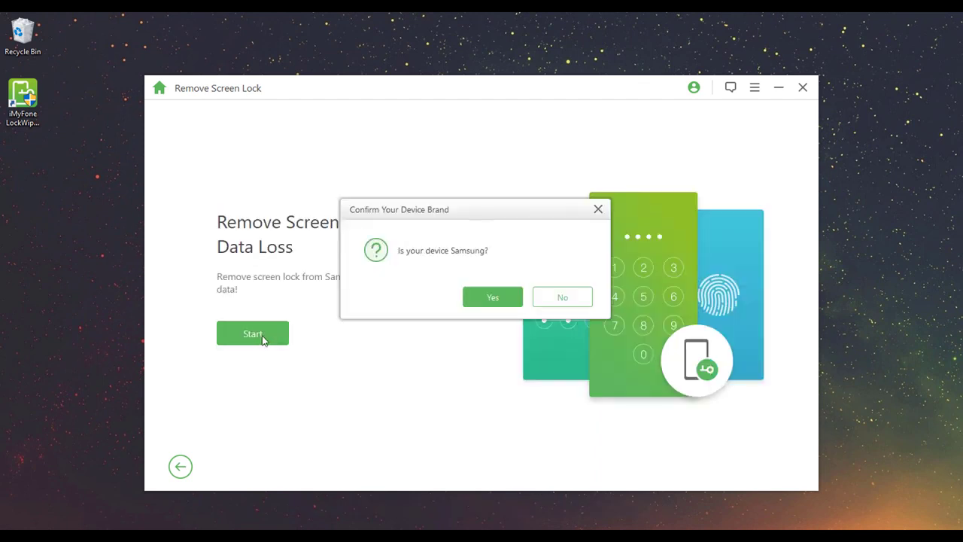
left_click(489, 298)
Choose Galaxy S5, model SM-G900I, and confirm to download its data package.
left_click(364, 300)
scroll(356, 425, "down", 1)
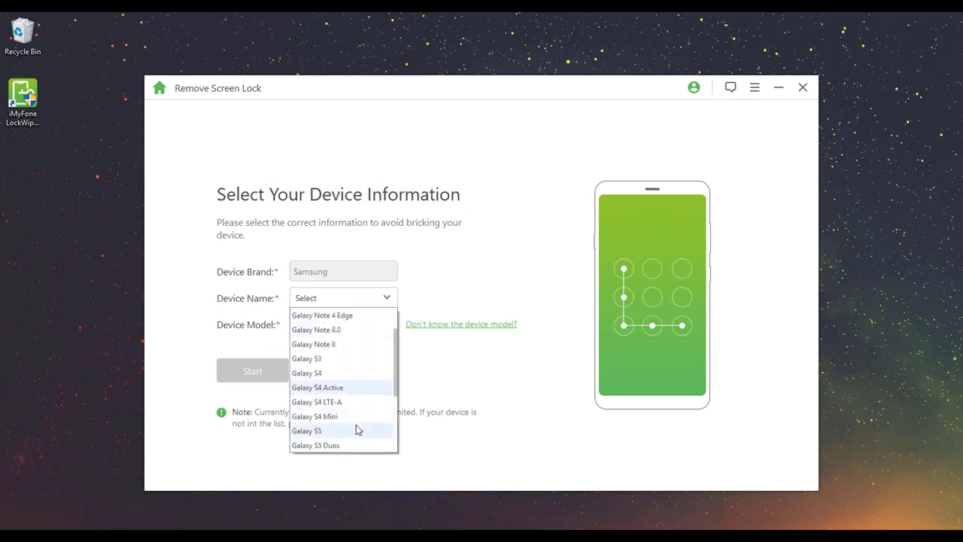
left_click(356, 425)
left_click(329, 330)
scroll(357, 415, "down", 1)
left_click(357, 421)
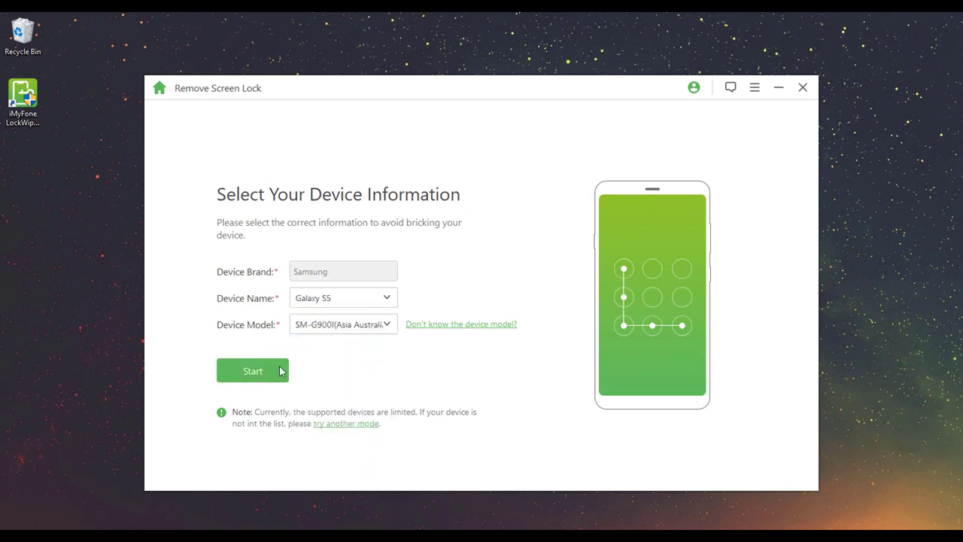
left_click(268, 365)
left_click(575, 342)
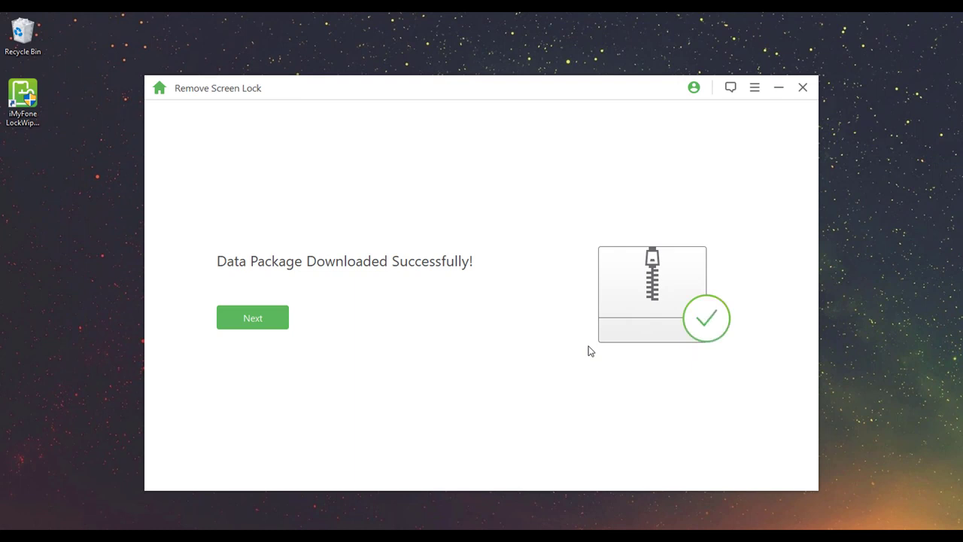
Continue past the download and start unlocking the Galaxy S5 in downloading mode.
left_click(251, 323)
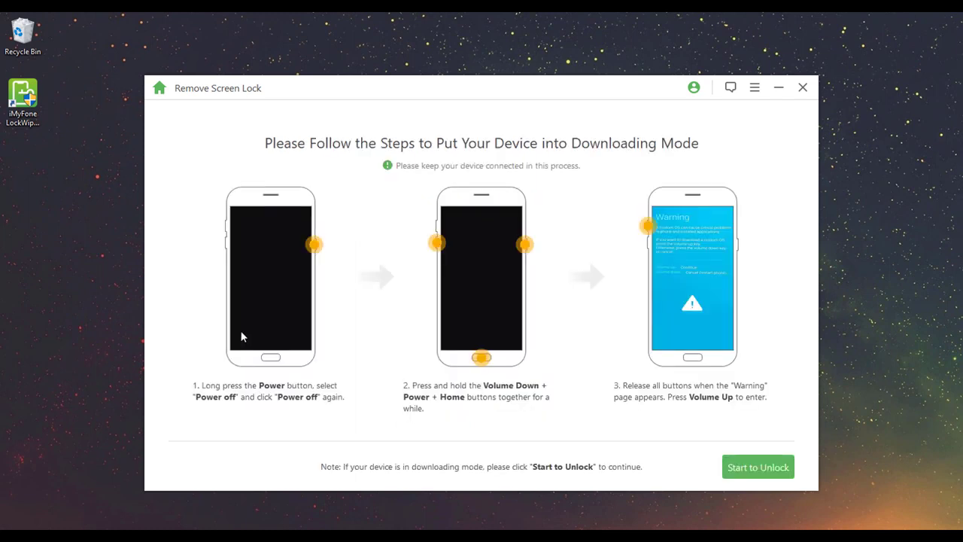
left_click(750, 470)
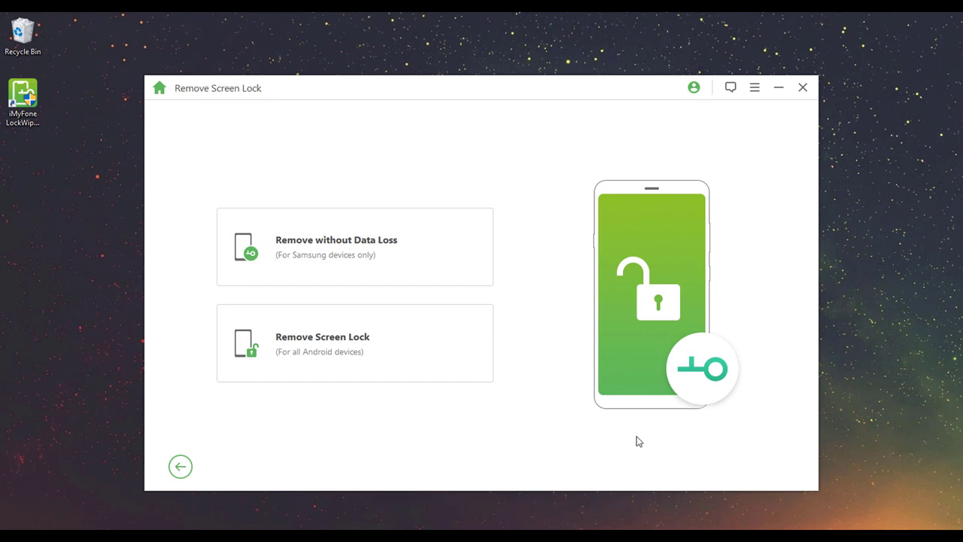
Start erase-all screen lock removal with Galaxy J5 selected as the device.
left_click(410, 354)
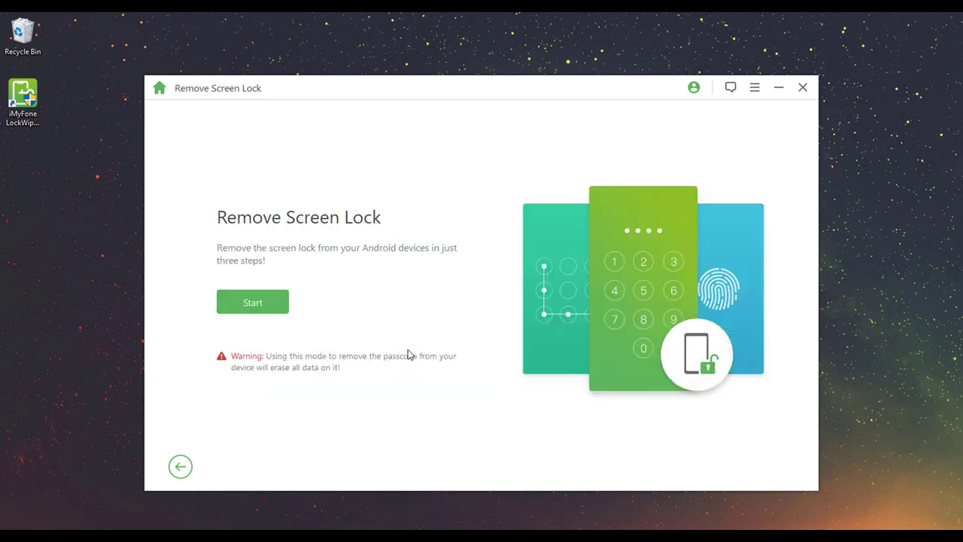
left_click(277, 305)
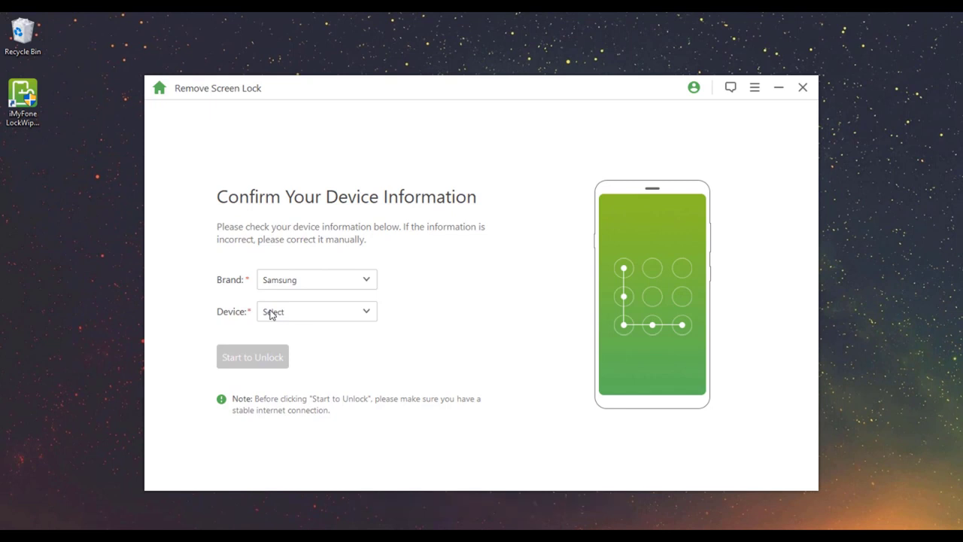
left_click(297, 312)
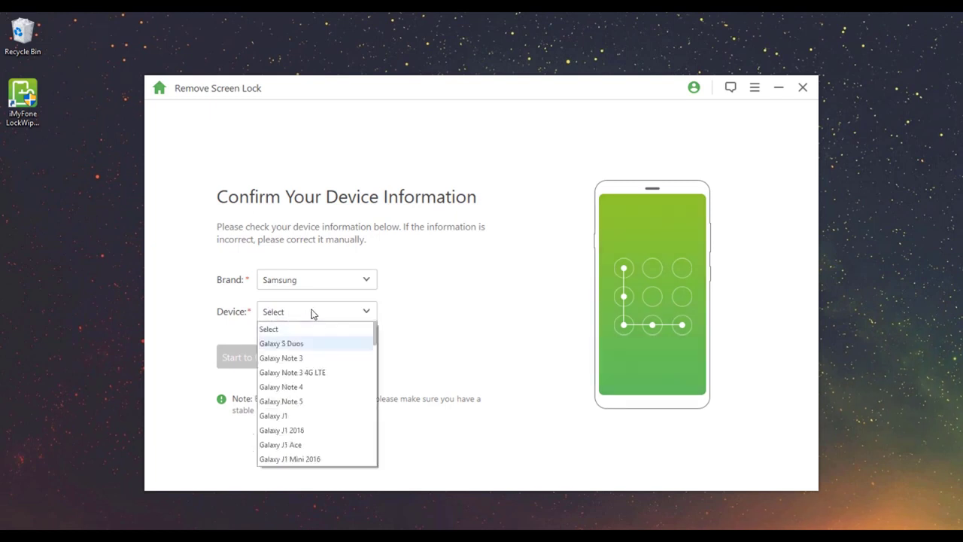
scroll(301, 311, "down", 5)
scroll(313, 315, "down", 4)
left_click(278, 444)
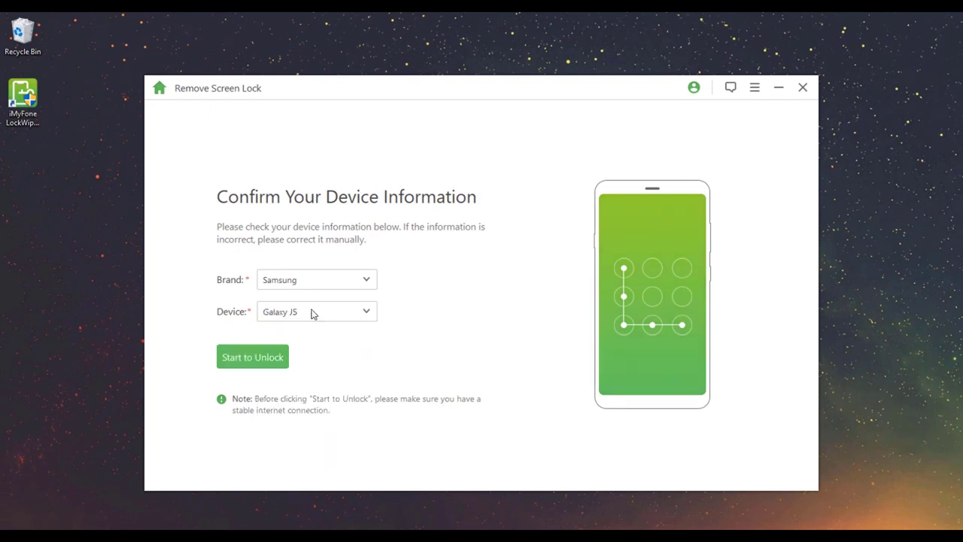
left_click(267, 354)
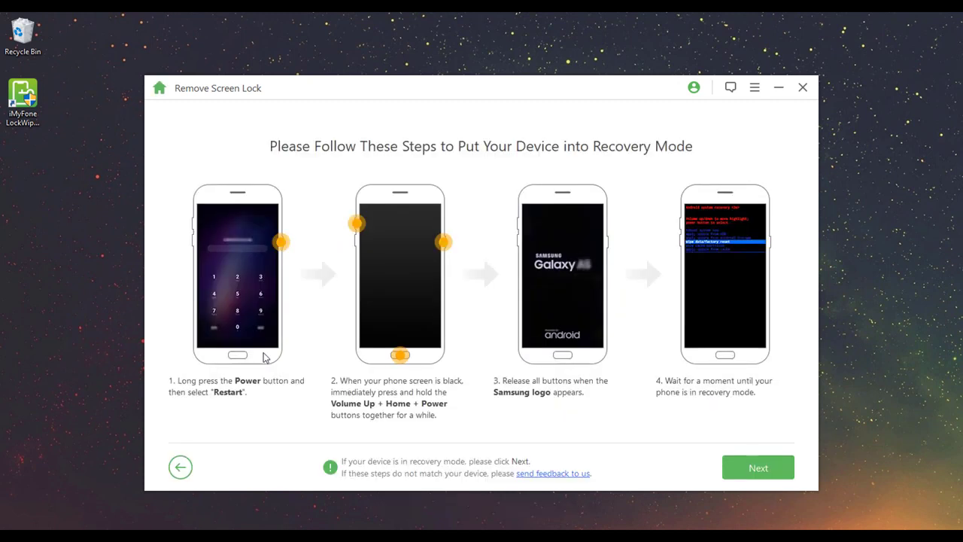
Continue past recovery mode to the Galaxy J5 factory-reset steps.
left_click(757, 467)
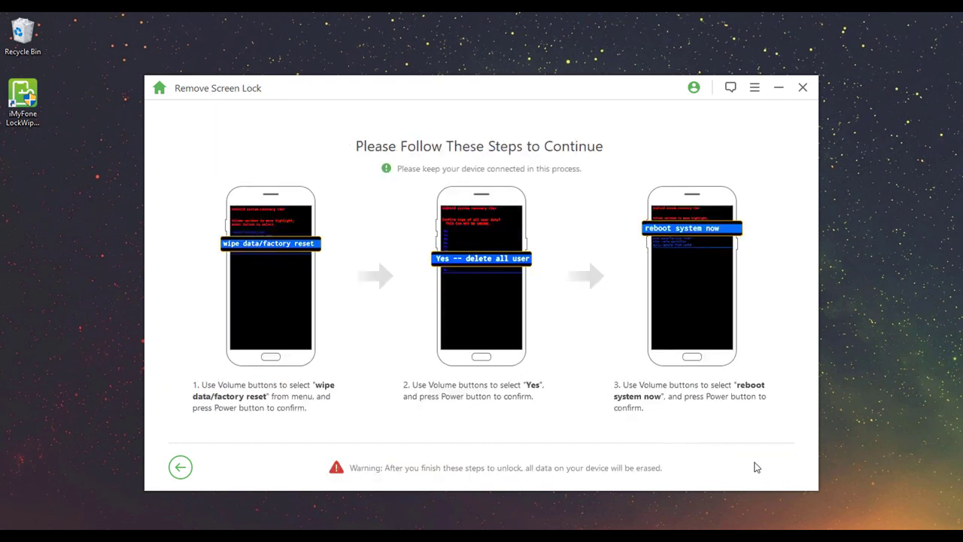